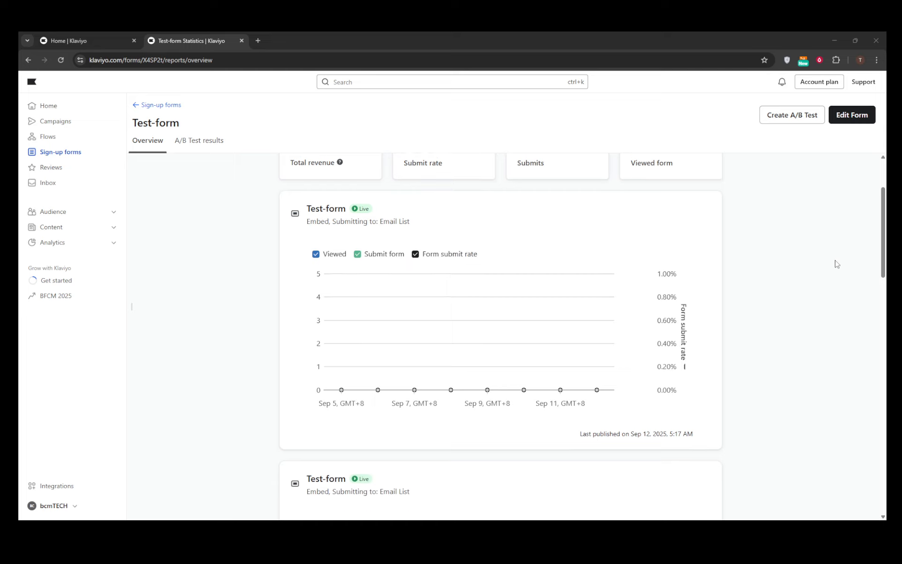
scroll(842, 277, "down", 3)
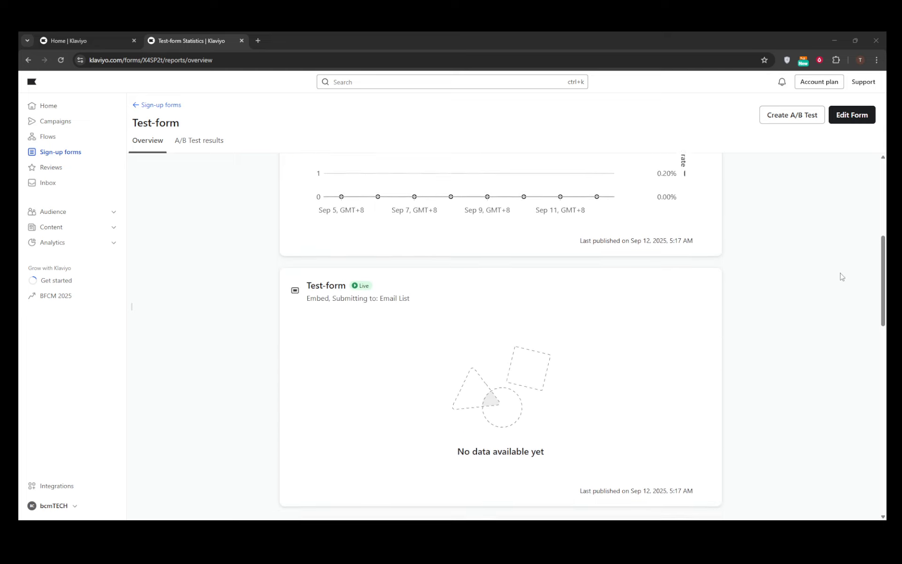
scroll(843, 273, "up", 6)
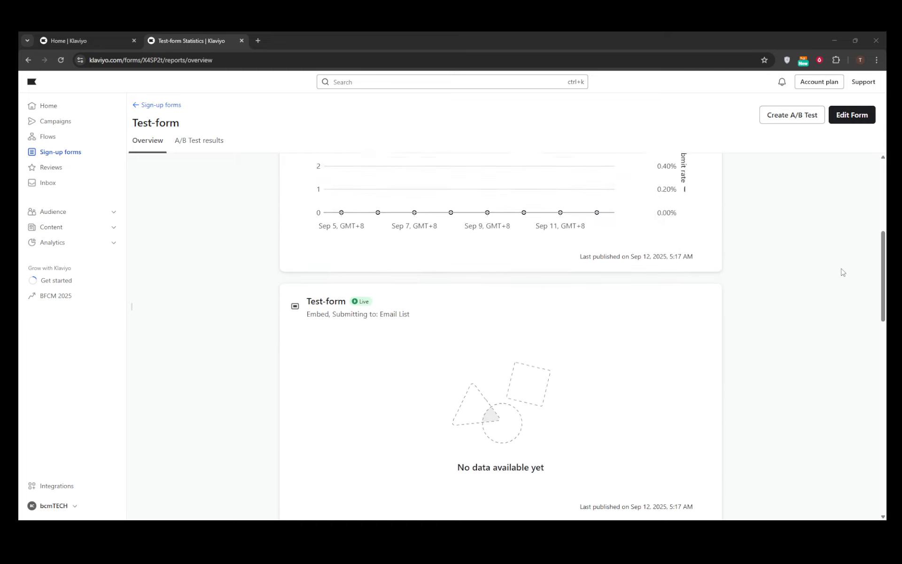
scroll(844, 277, "up", 2)
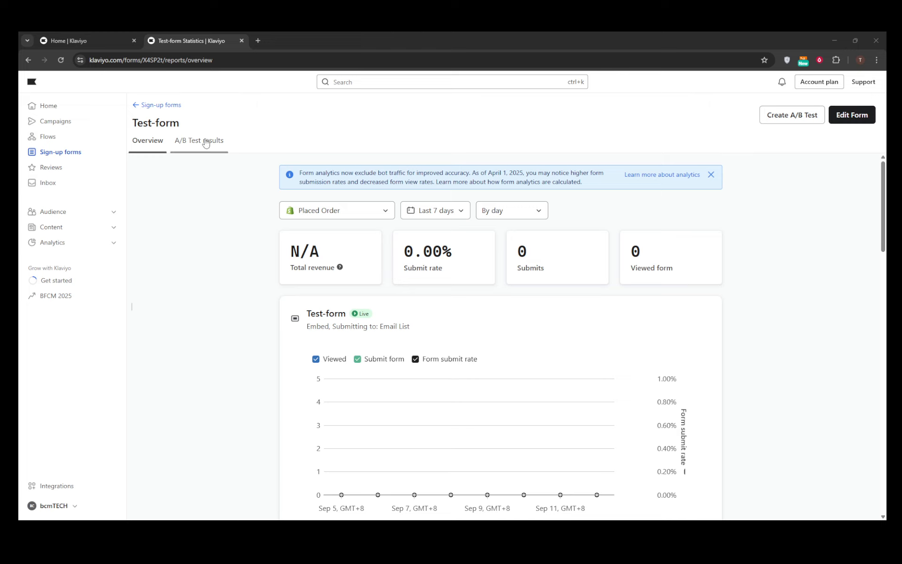
Start a new blank sign-up form from the sign-up forms list
left_click(57, 110)
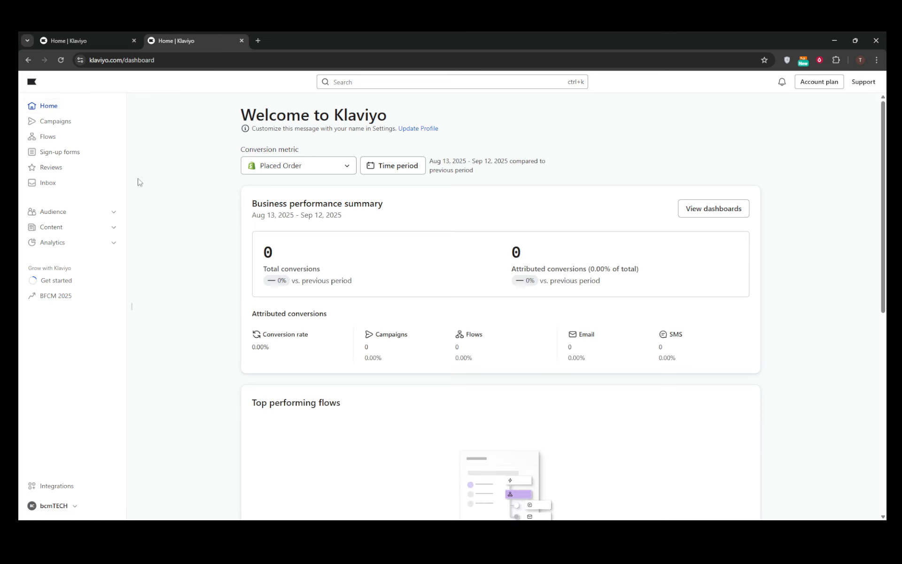
left_click(70, 157)
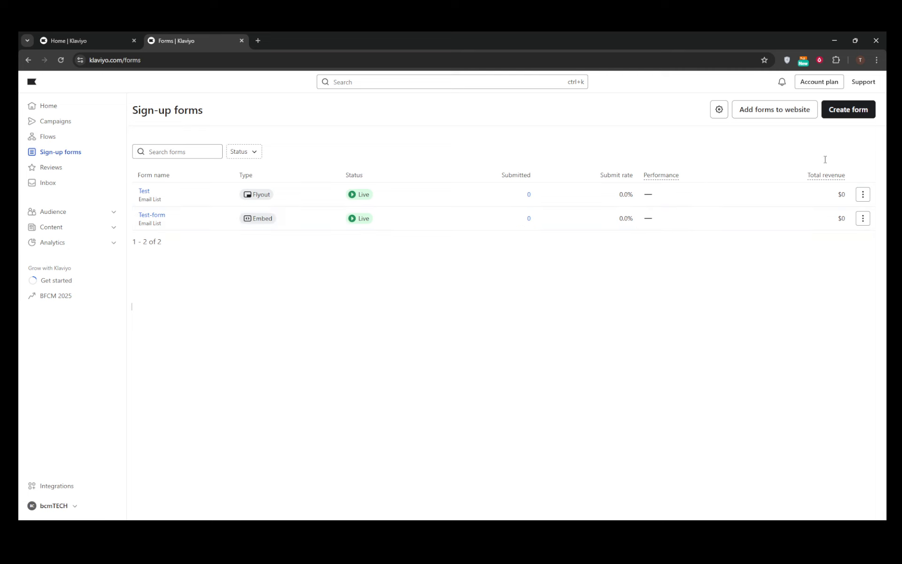
left_click(843, 112)
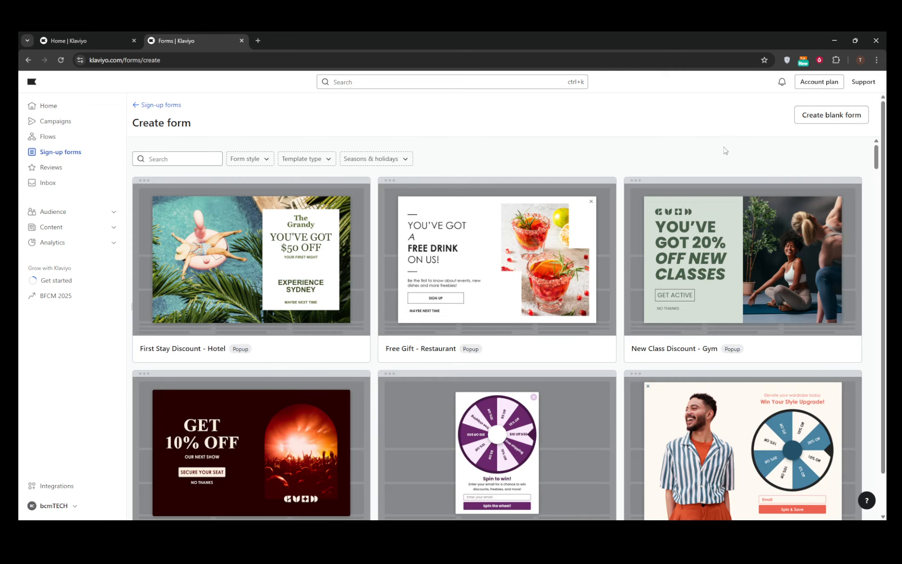
left_click(824, 113)
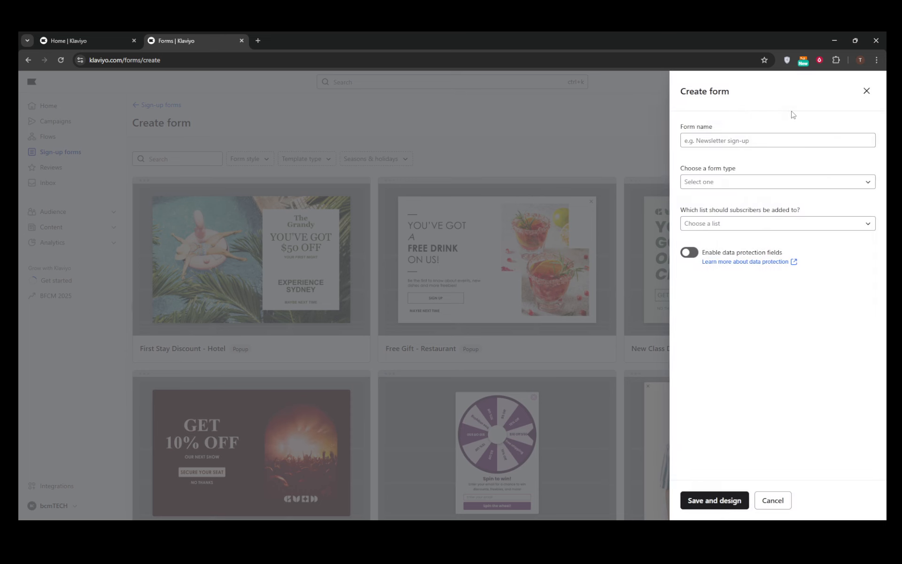
Name the form TEST-LAND, set its type to Full page, choose Email List for subscribers, and save it to open the designer
left_click(742, 141)
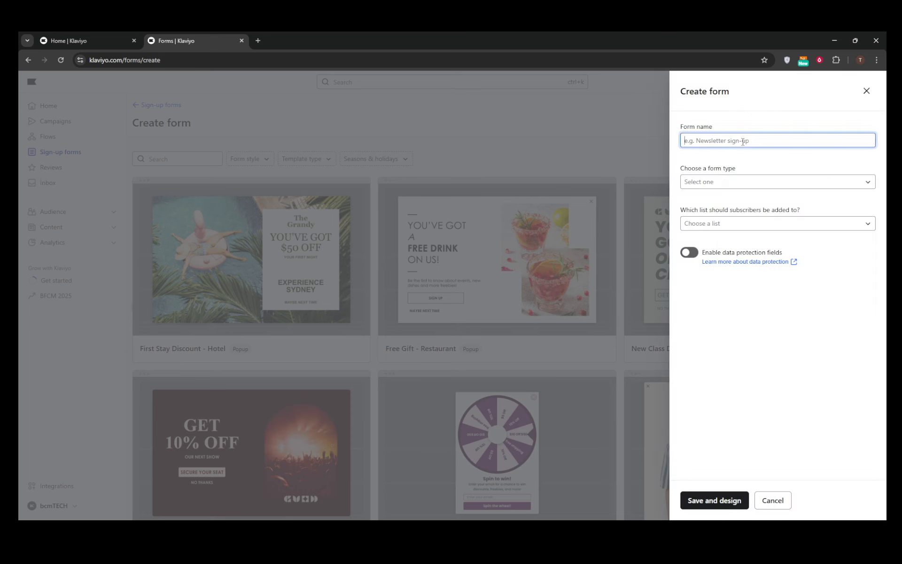
type("t")
key("BackSpace")
type("TEST-LAND")
left_click(711, 189)
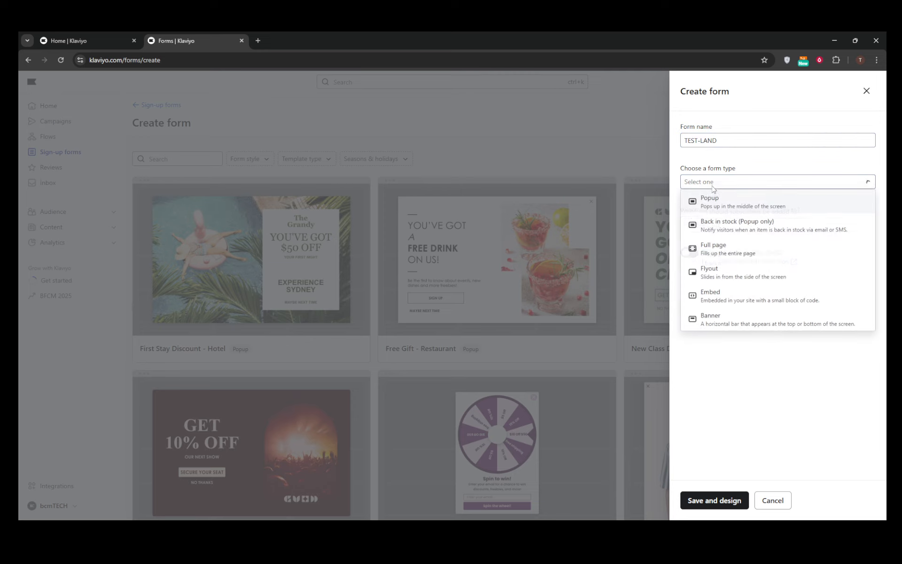
left_click(726, 255)
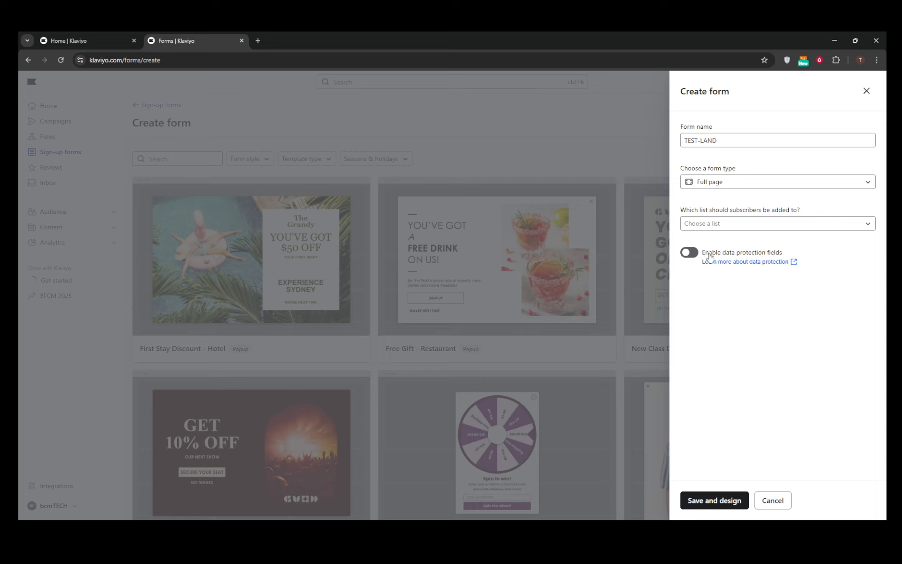
left_click(714, 226)
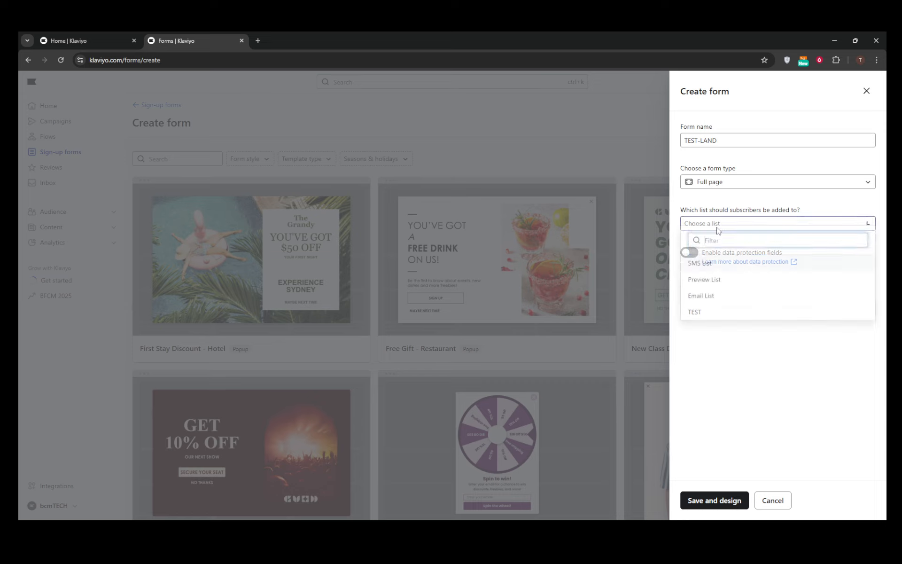
left_click(705, 304)
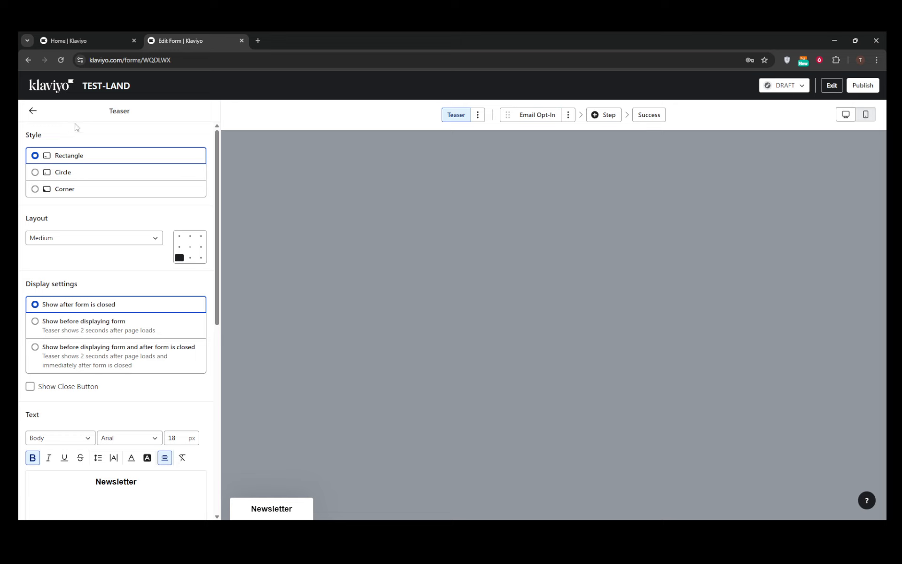
Add a text block to the Email Opt-In step, on its own row between the subtitle and the email field
left_click(33, 112)
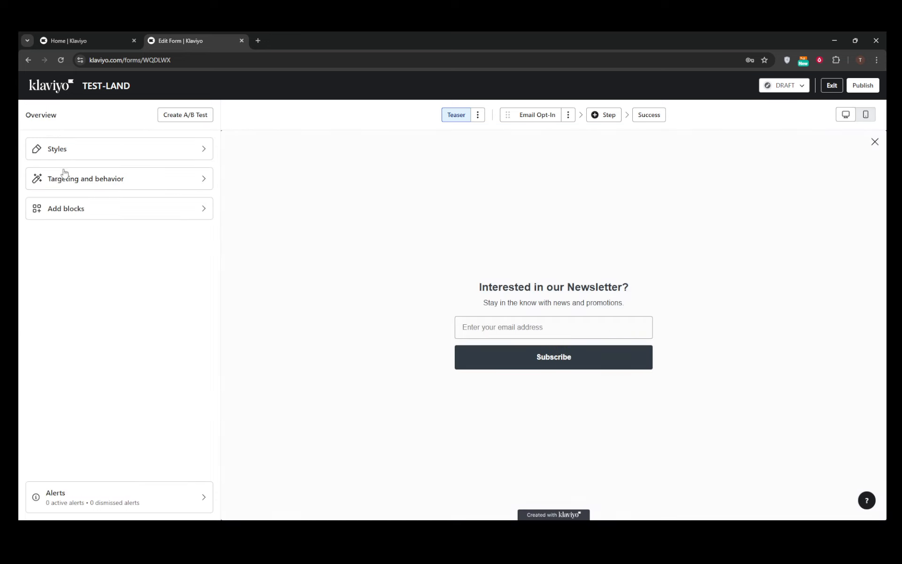
left_click(106, 209)
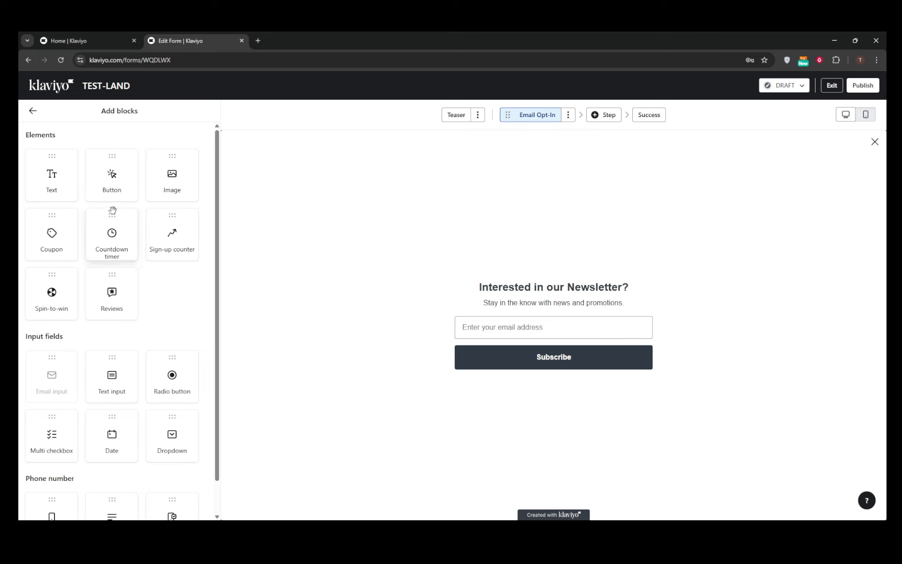
mouse_move(53, 186)
left_mouse_down()
mouse_move(143, 206)
mouse_move(390, 300)
mouse_move(483, 306)
left_mouse_up()
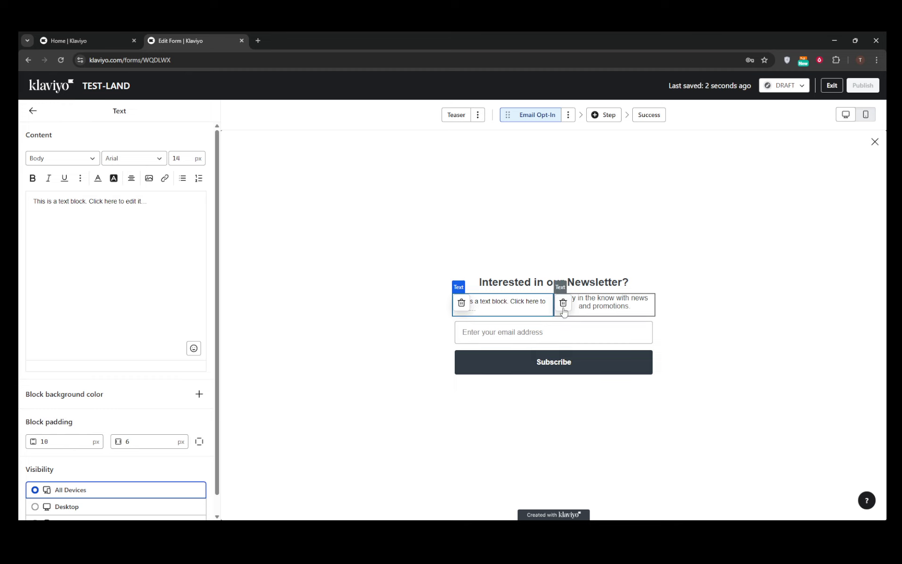
left_click_drag(534, 308, 570, 321)
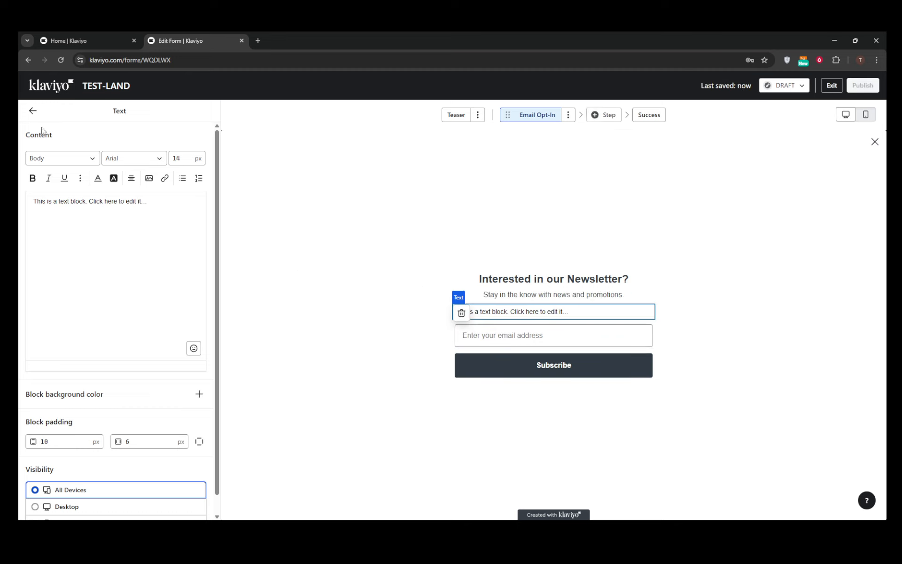
left_click(32, 111)
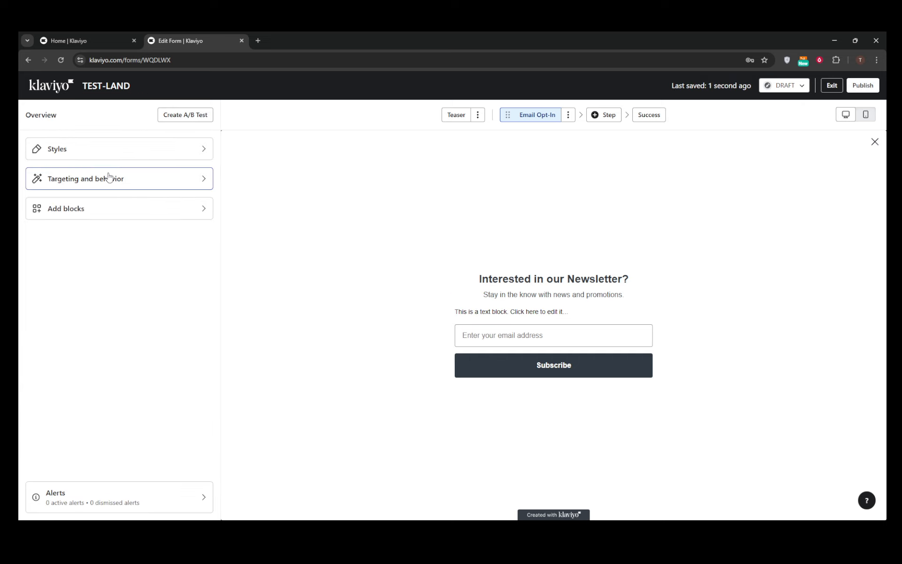
Review the form's style settings, including form type, side image, background, padding and text options
left_click(198, 151)
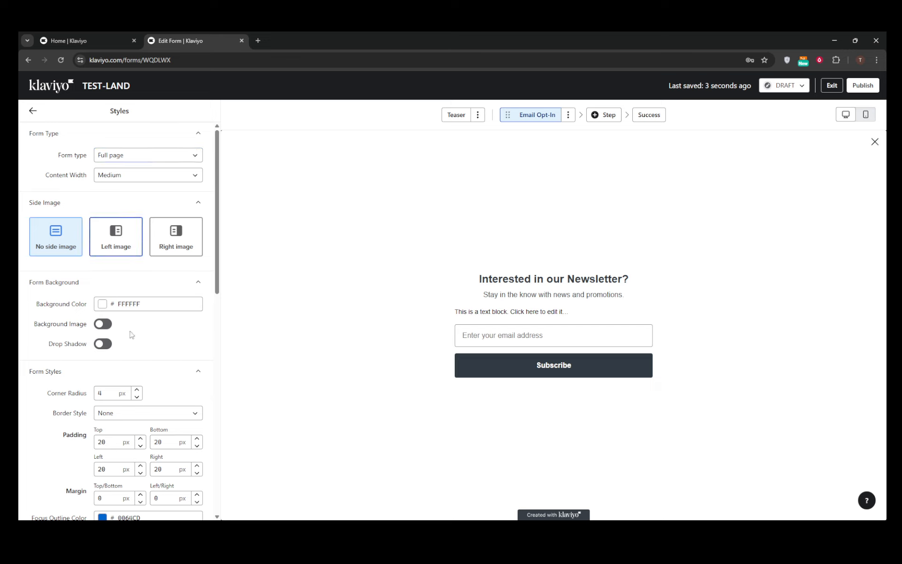
scroll(134, 360, "down", 4)
scroll(135, 359, "up", 4)
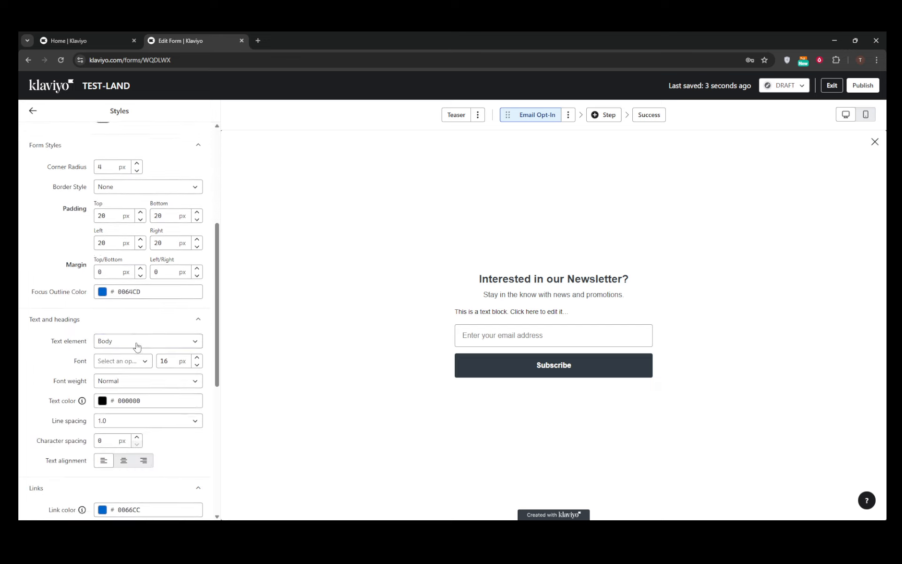
left_click(31, 111)
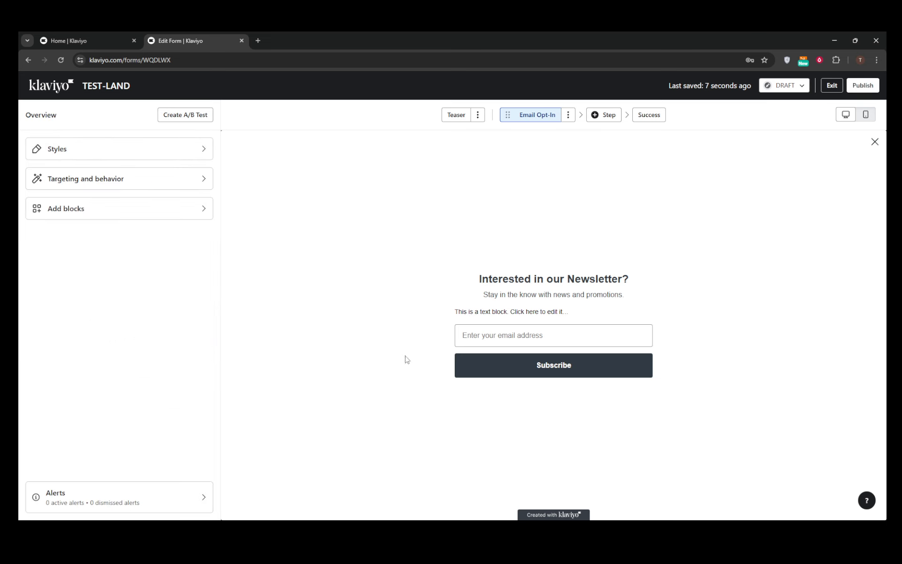
Examine the form's display behavior settings, covering timing rules, Shop lead capture, frequency, devices and closing options
left_click(150, 181)
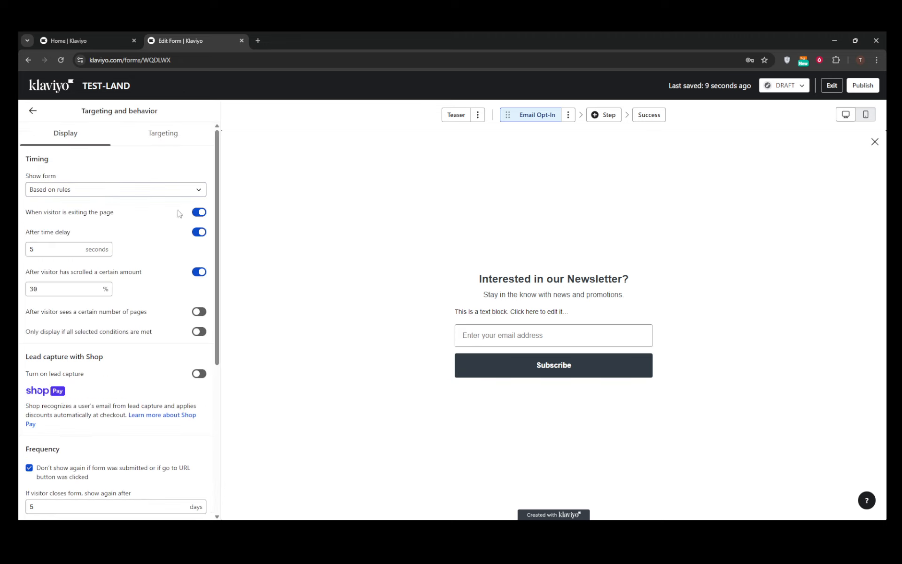
left_click_drag(219, 170, 211, 210)
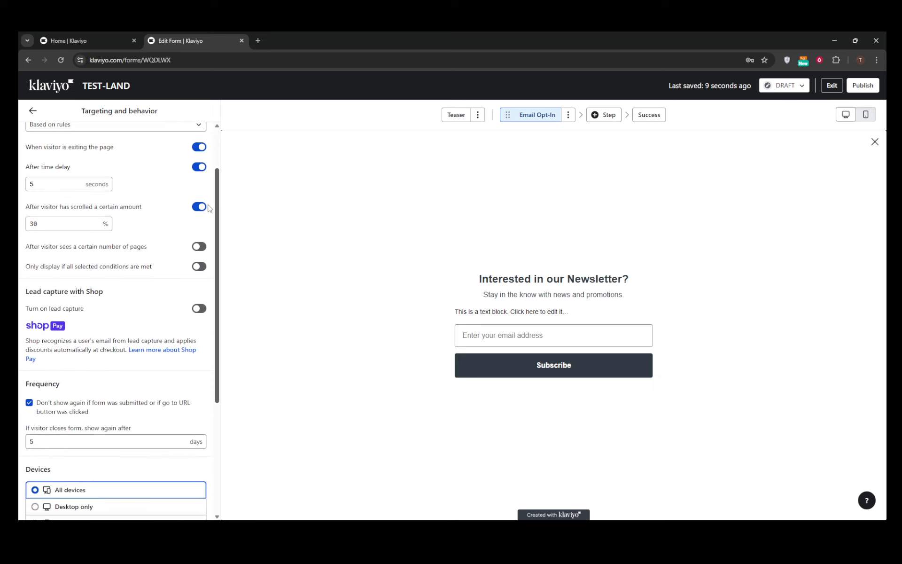
left_click(67, 178)
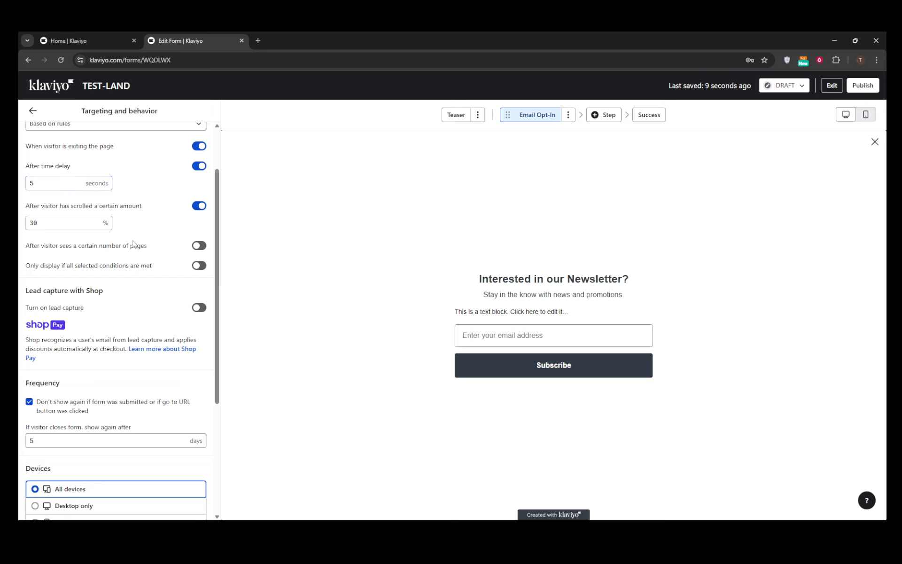
scroll(134, 253, "down", 3)
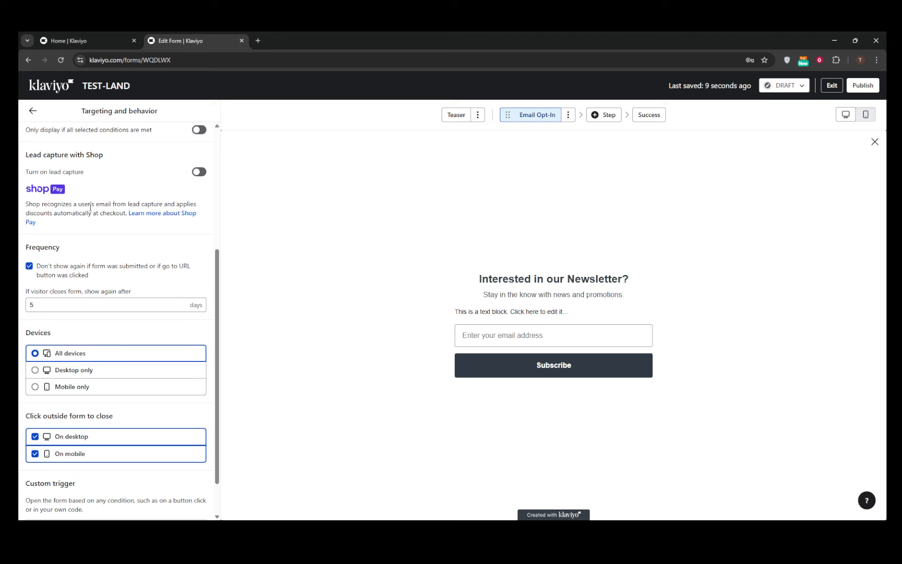
scroll(91, 216, "down", 1)
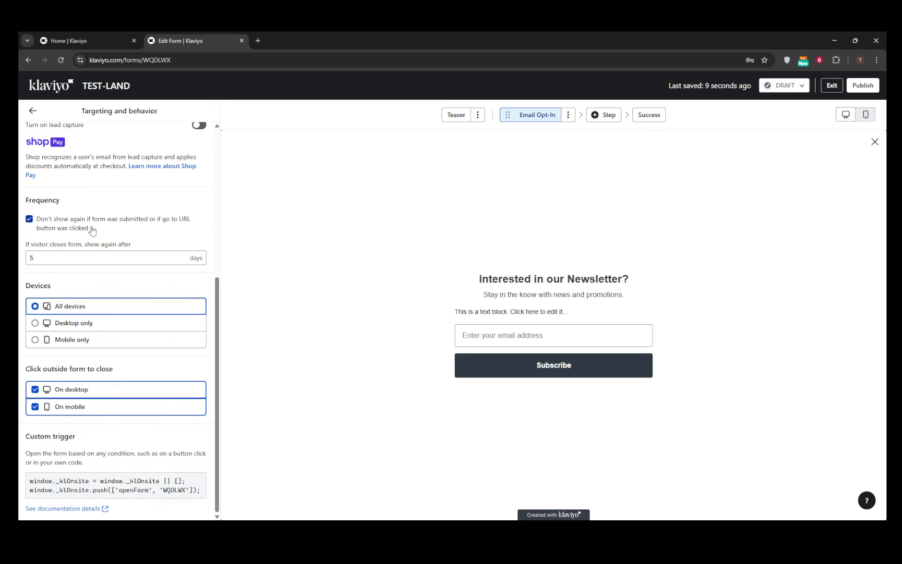
scroll(92, 229, "up", 4)
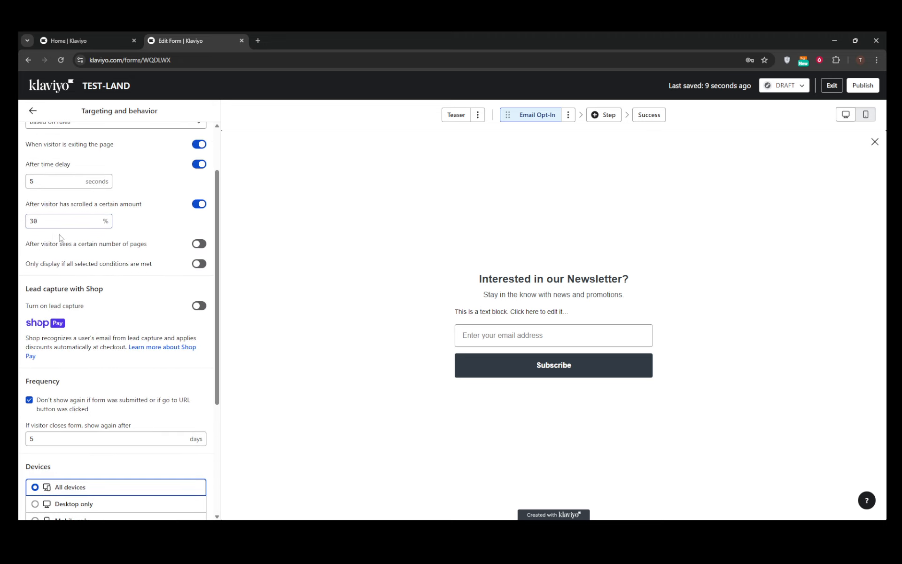
scroll(83, 263, "down", 4)
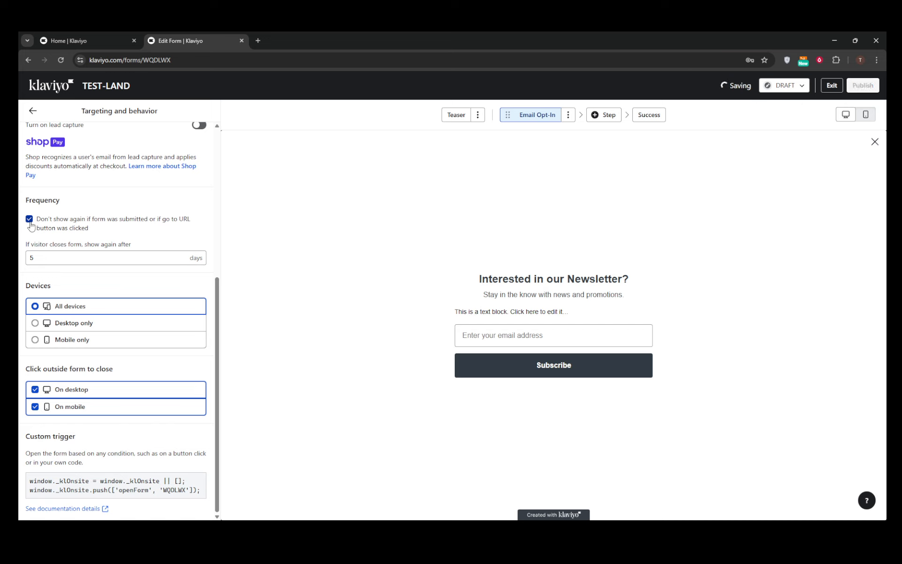
left_click(30, 222)
scroll(161, 312, "up", 4)
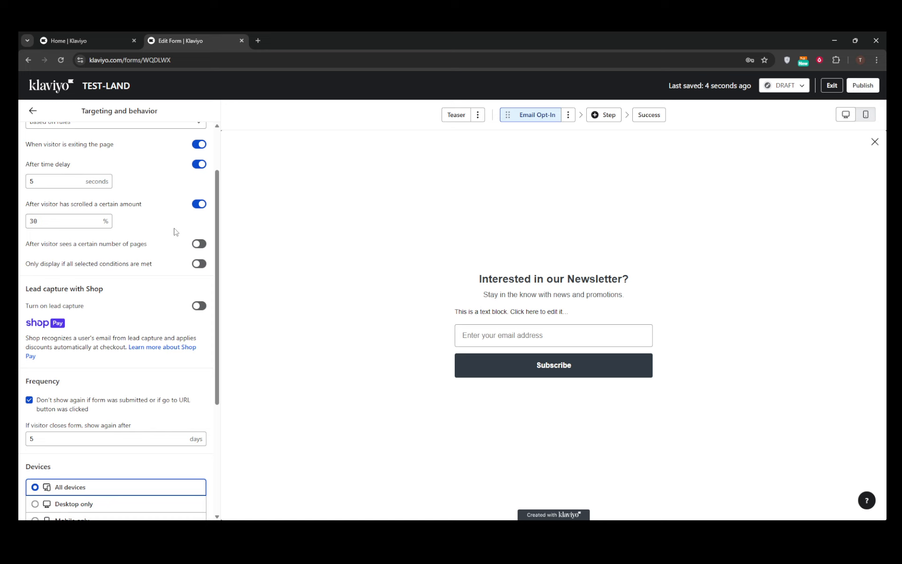
scroll(164, 228, "up", 2)
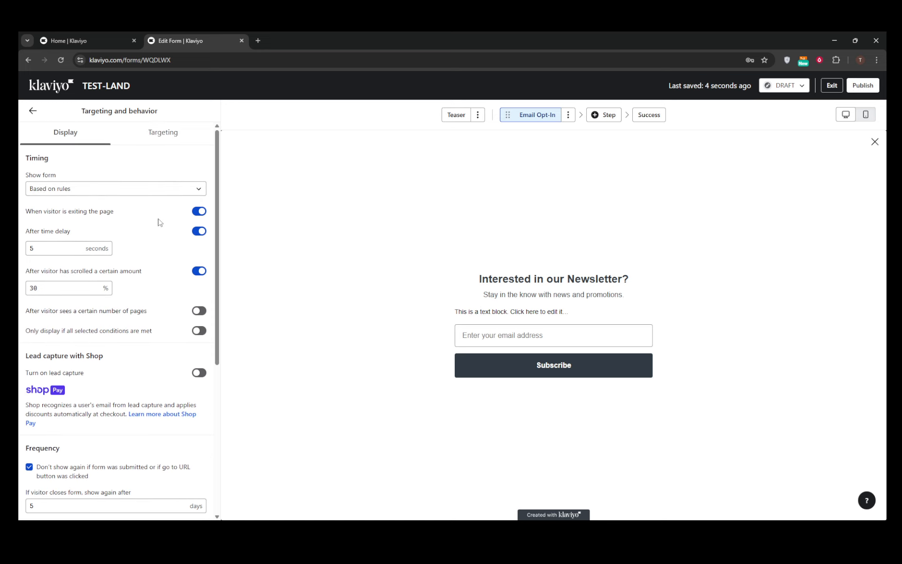
left_click(33, 110)
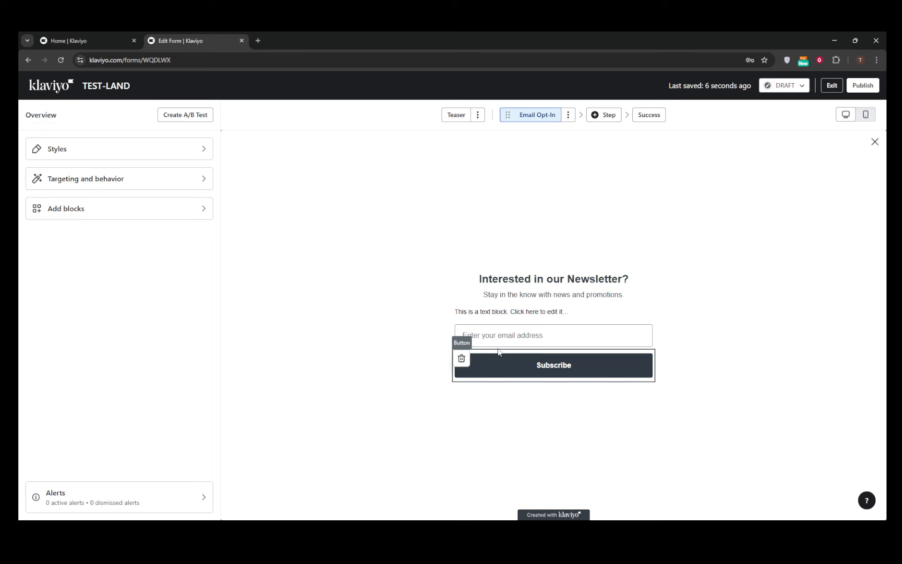
Inspect the new text block's content, background color, padding and visibility settings, and return to the form overview
left_click(543, 317)
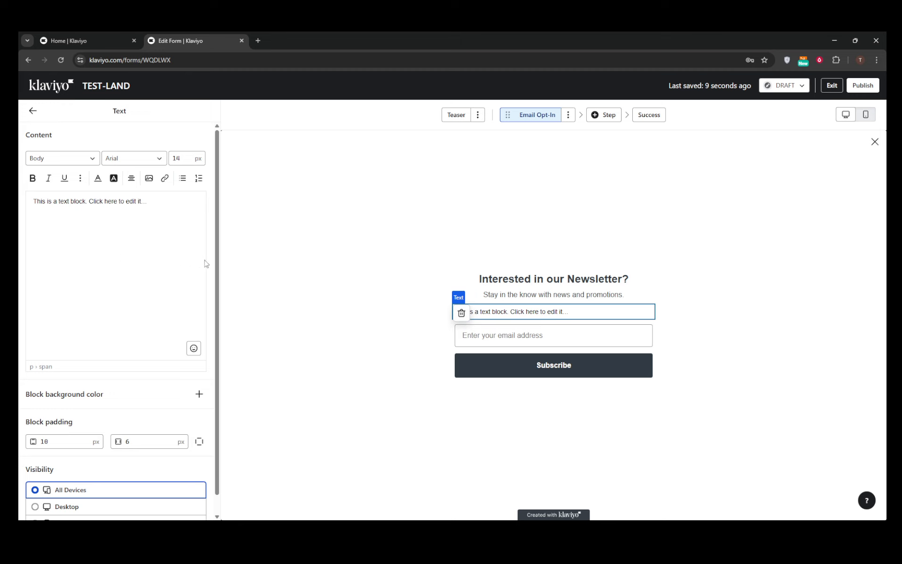
scroll(187, 372, "down", 1)
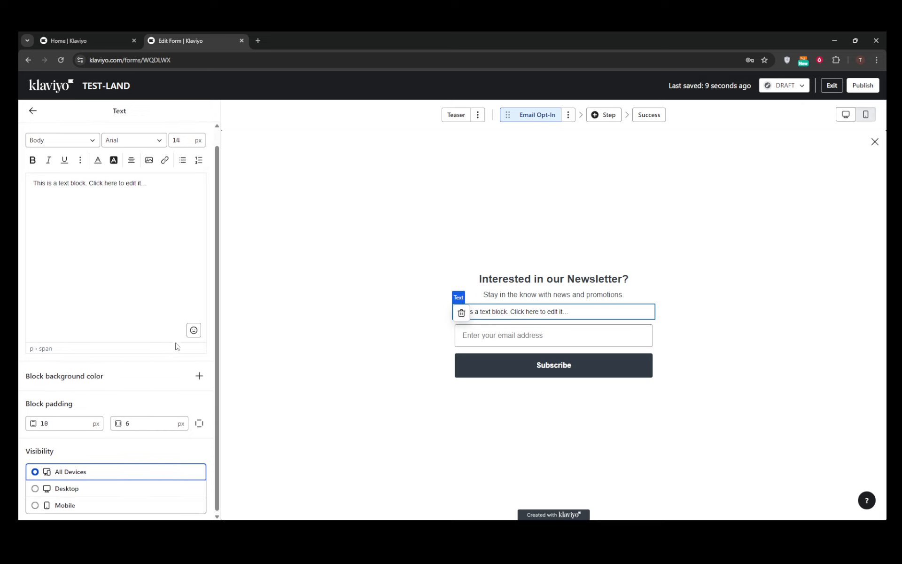
scroll(178, 354, "up", 1)
left_click(34, 111)
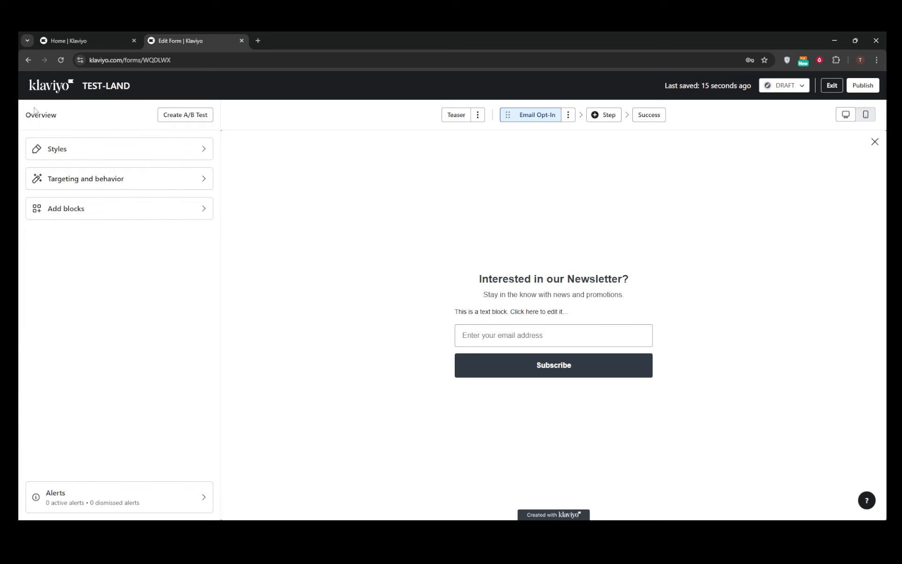